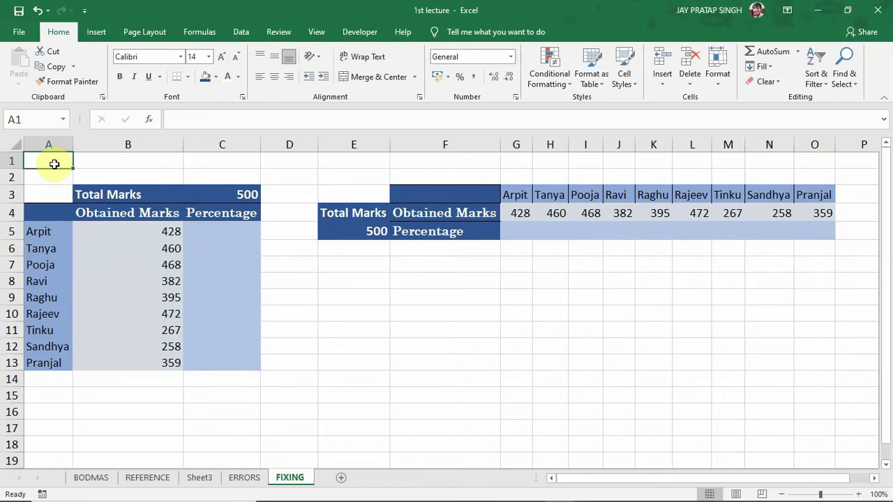
# Step: Examine the vertical marks table: the student names, obtained marks, total marks cell and empty Percentage cells
pyautogui.click(208, 228)
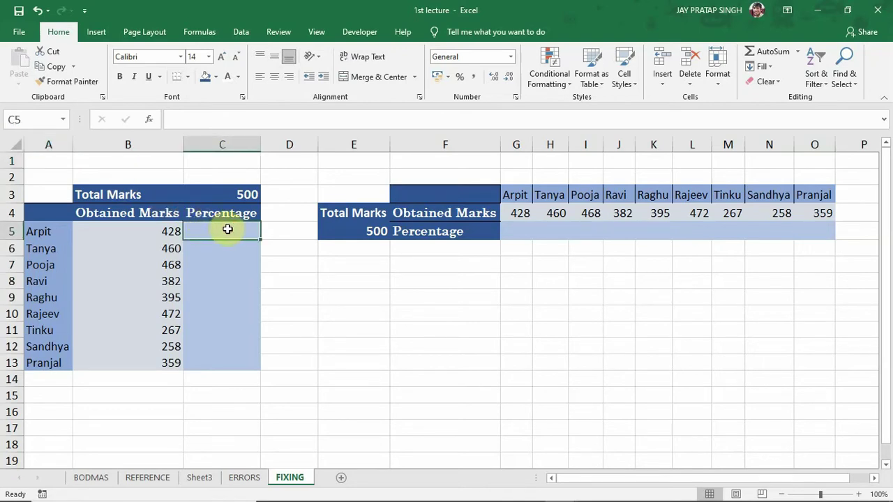
pyautogui.moveTo(230, 229); pyautogui.dragTo(219, 362)
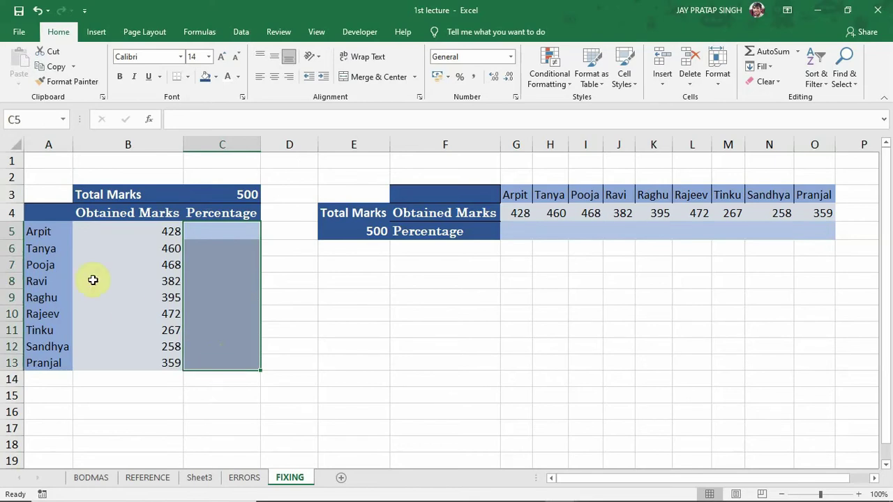
pyautogui.moveTo(54, 231); pyautogui.dragTo(52, 345)
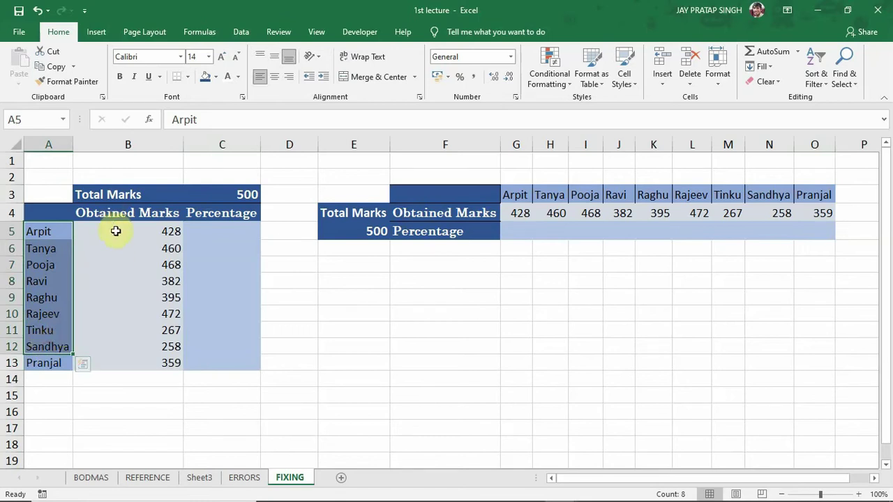
pyautogui.click(126, 211)
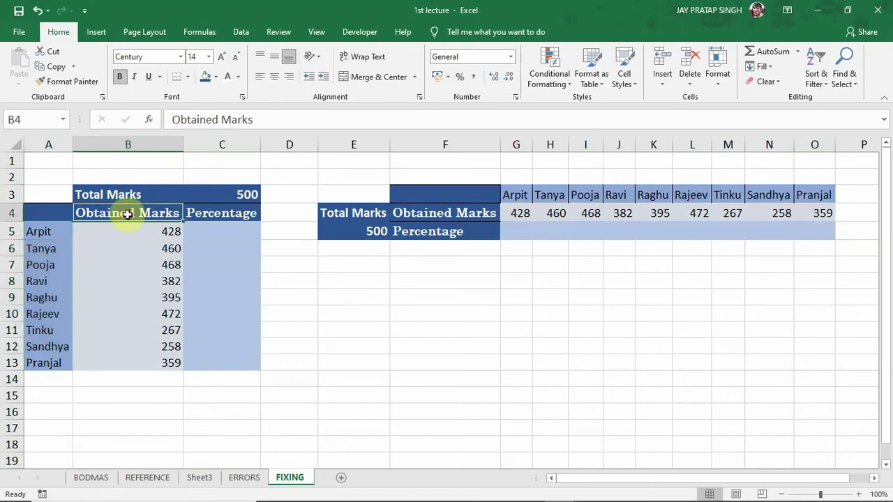
pyautogui.click(219, 201)
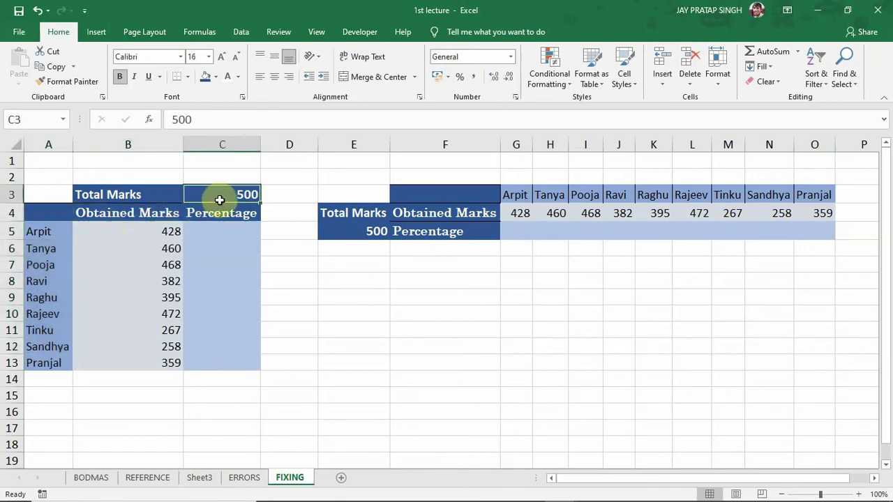
pyautogui.click(236, 233)
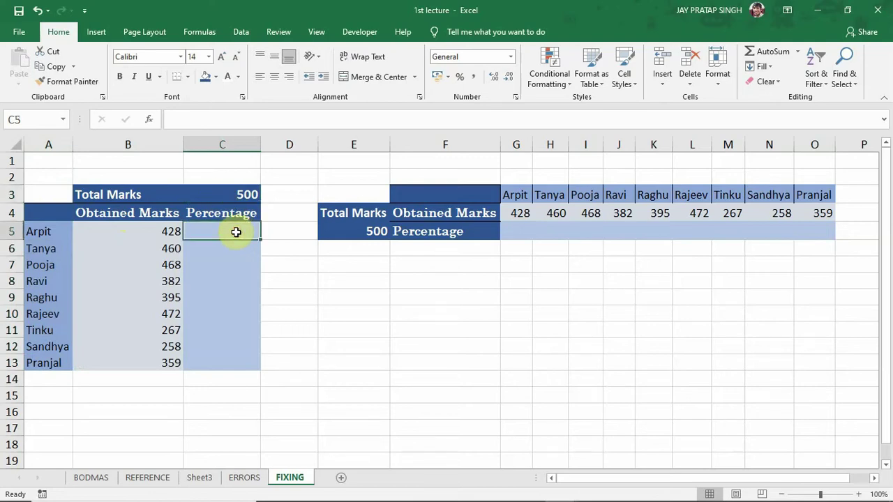
pyautogui.click(131, 231)
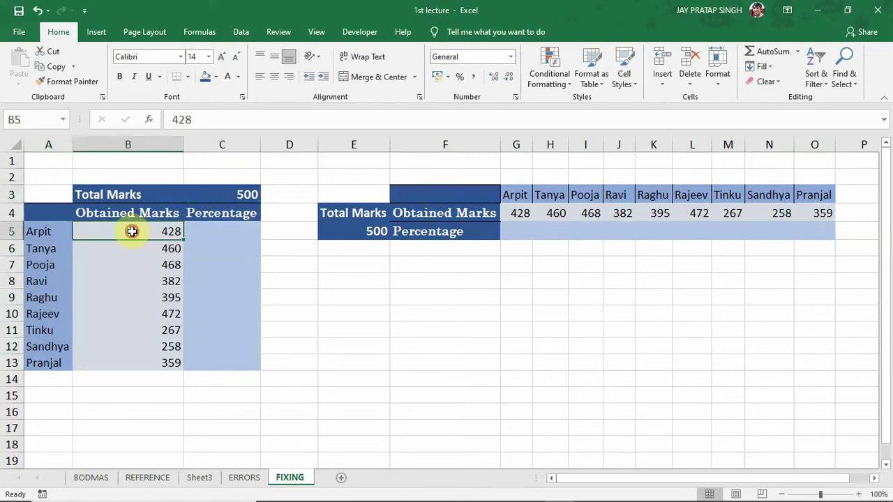
pyautogui.click(213, 231)
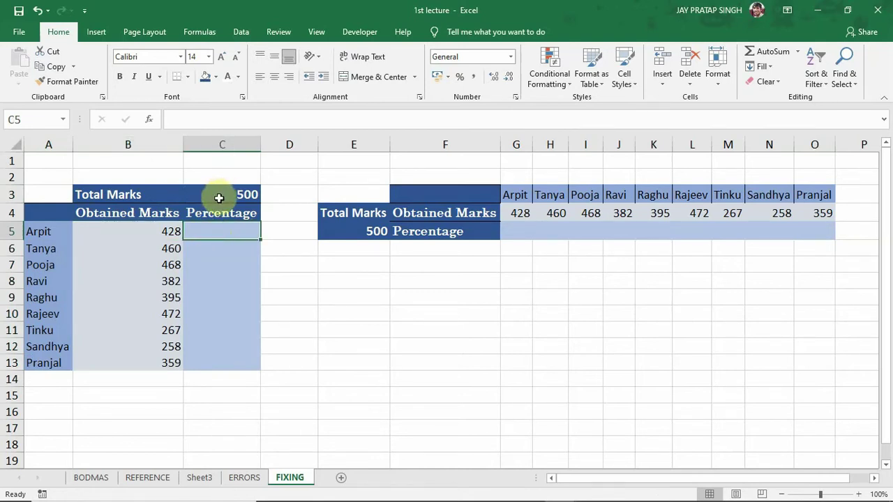
pyautogui.click(218, 198)
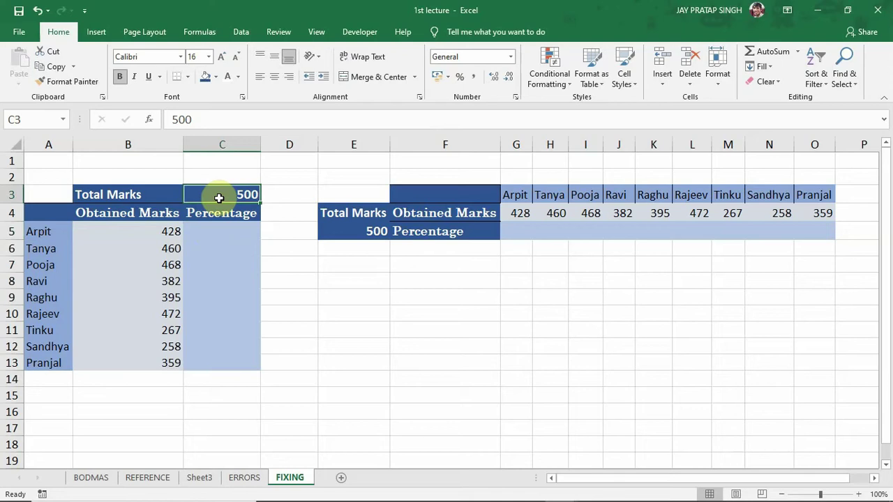
# Step: Enter the formula =B5/$C$3 in C5, dividing the first student's obtained marks by the absolutely referenced total marks
pyautogui.click(231, 230)
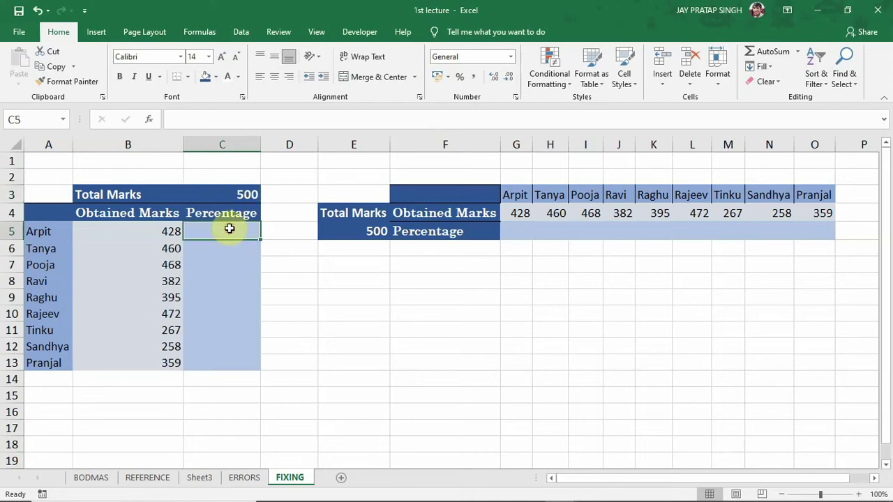
pyautogui.write('=')
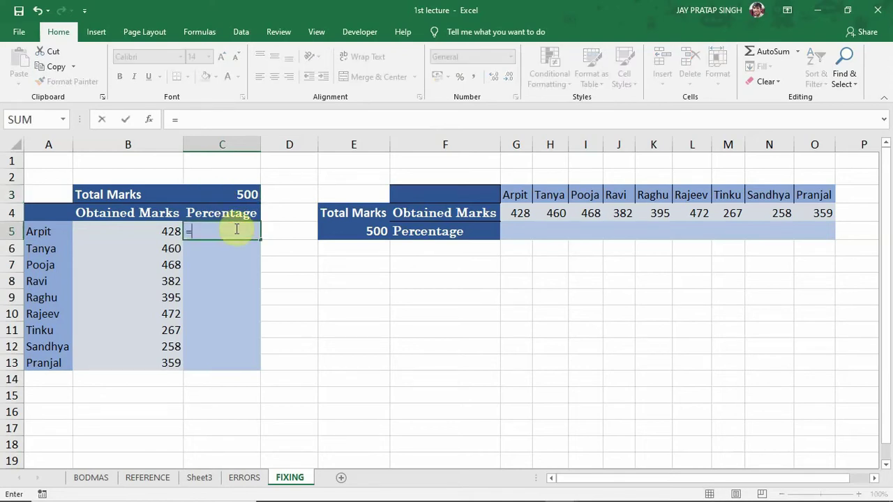
pyautogui.click(145, 227)
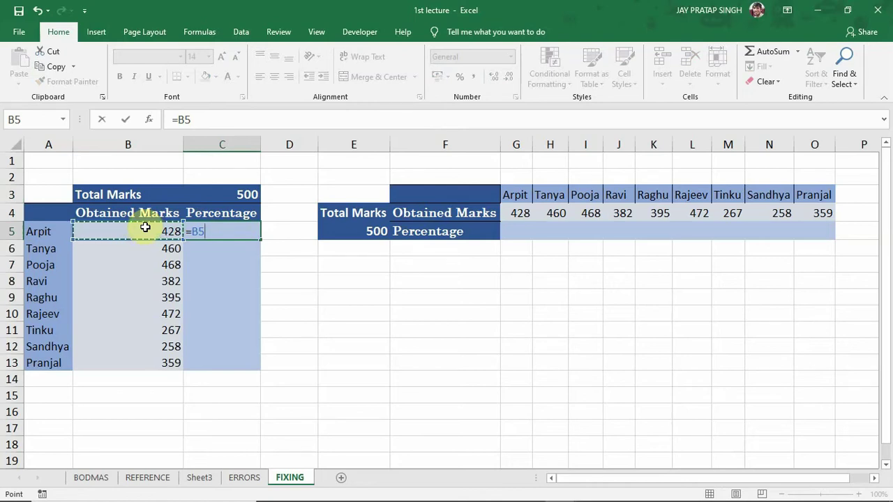
pyautogui.write('/')
pyautogui.click(224, 193)
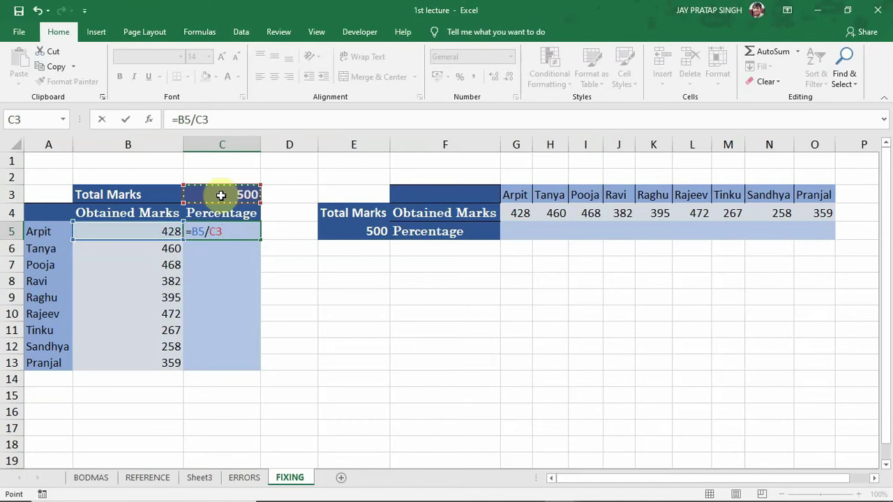
pyautogui.press('F4')
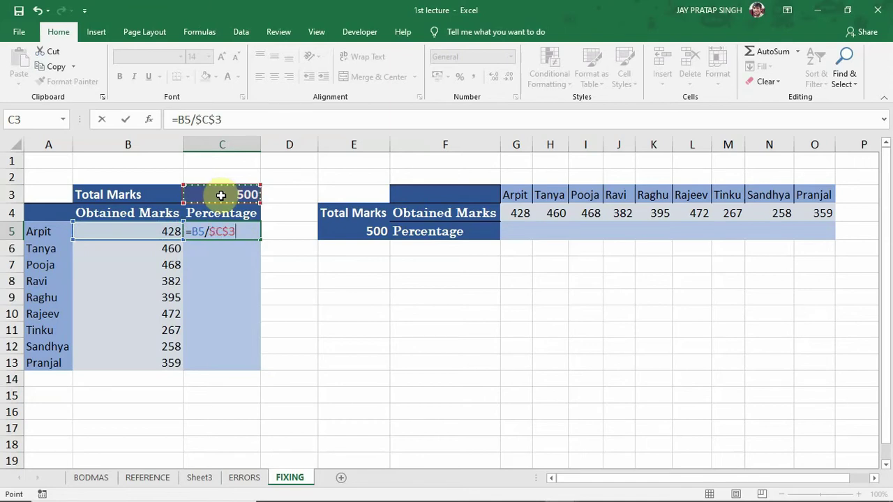
pyautogui.click(235, 231)
pyautogui.press('Return')
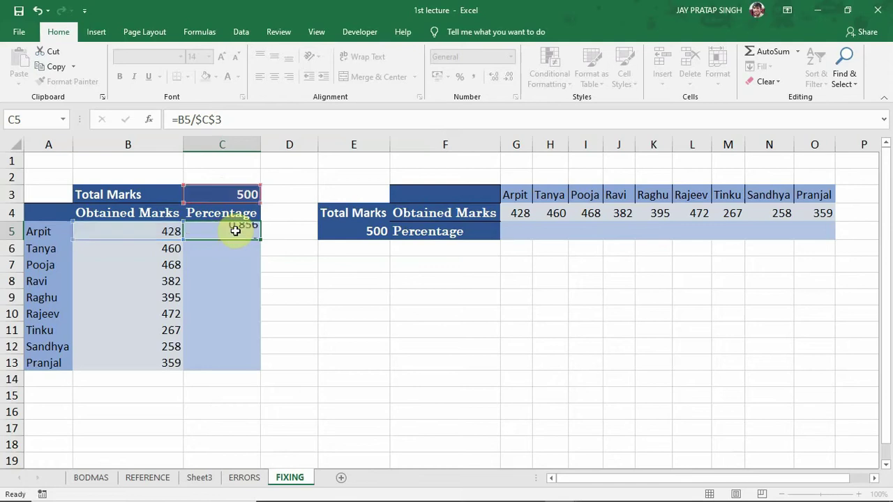
# Step: Extend the C5 formula to =B5/$C$3*100 and fill it down through C13
pyautogui.click(246, 231)
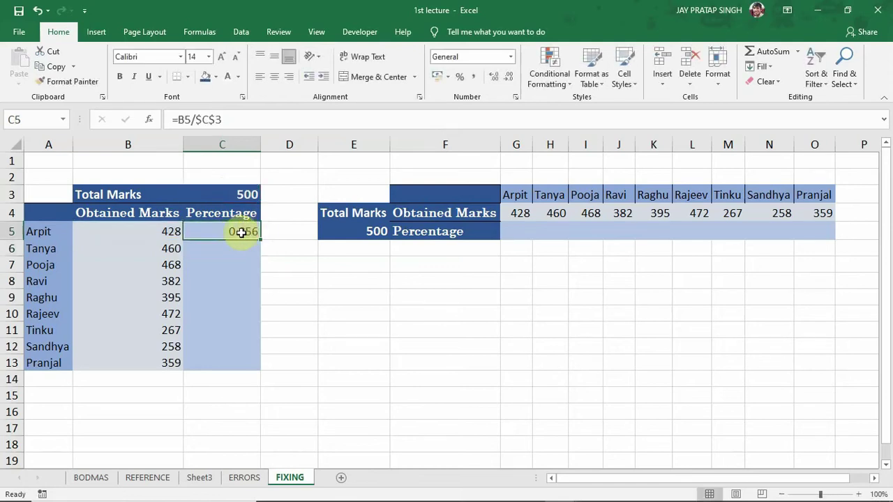
pyautogui.doubleClick(240, 232)
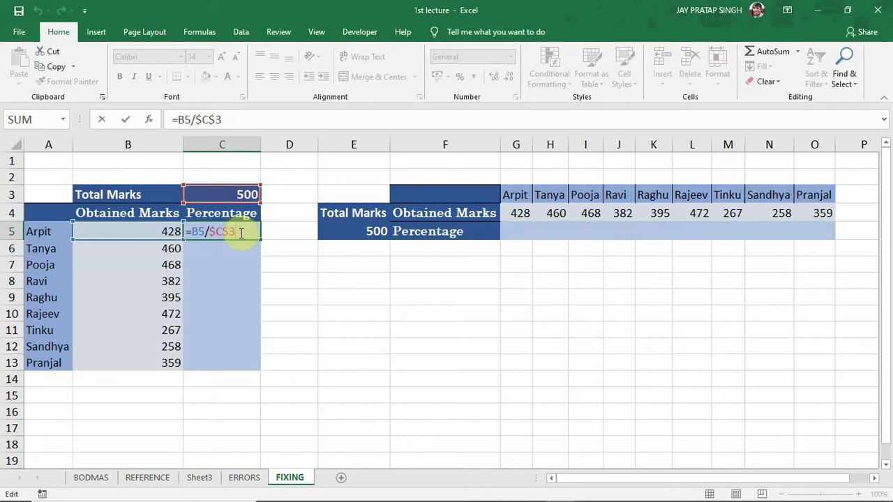
pyautogui.write('*100')
pyautogui.press('Return')
pyautogui.moveTo(240, 231)
pyautogui.mouseDown()
pyautogui.moveTo(259, 243)
pyautogui.moveTo(256, 233)
pyautogui.mouseUp()
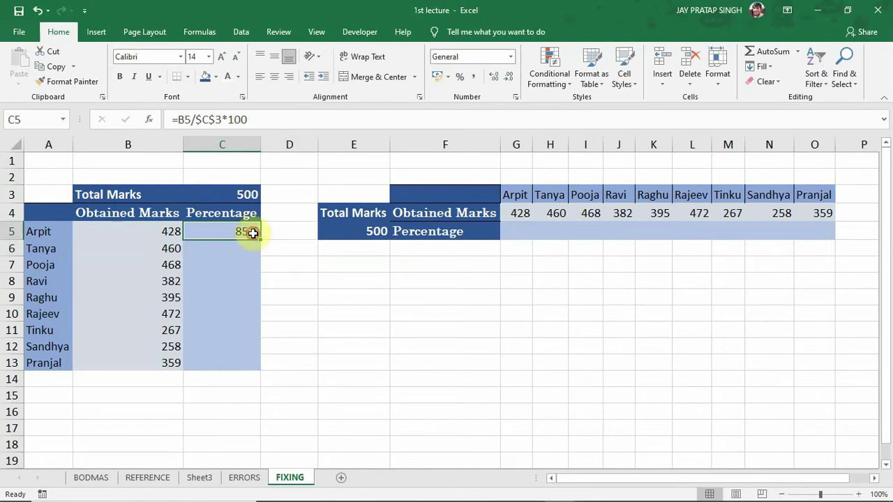
pyautogui.doubleClick(261, 242)
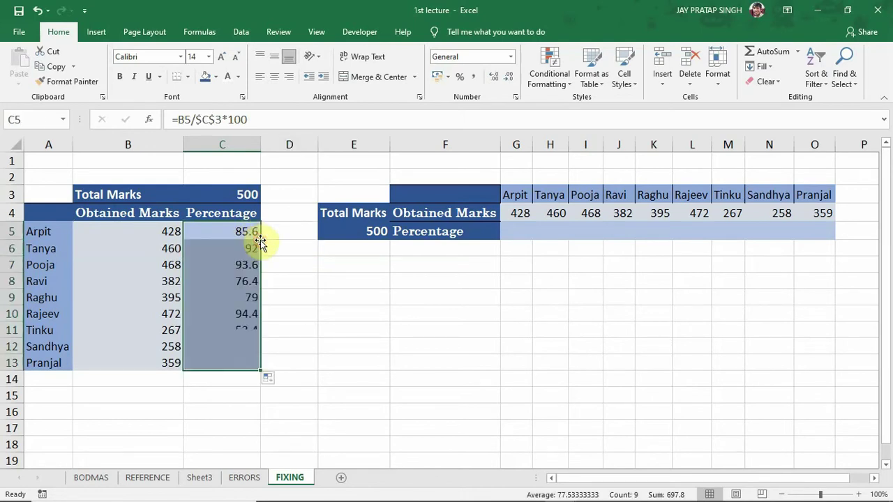
# Step: Inspect the Percentage formulas in C5, C6, C7, C10, C12 and C13 to compare their obtained-marks and total-marks references
pyautogui.doubleClick(243, 232)
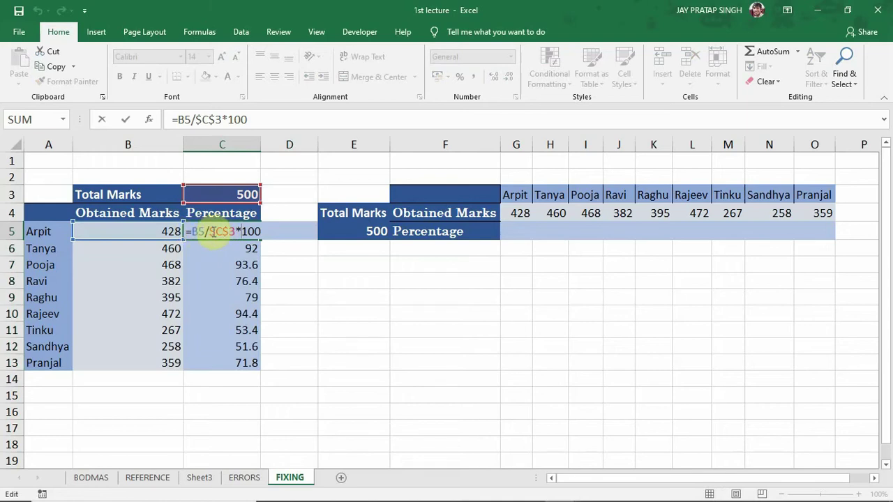
pyautogui.press('Return')
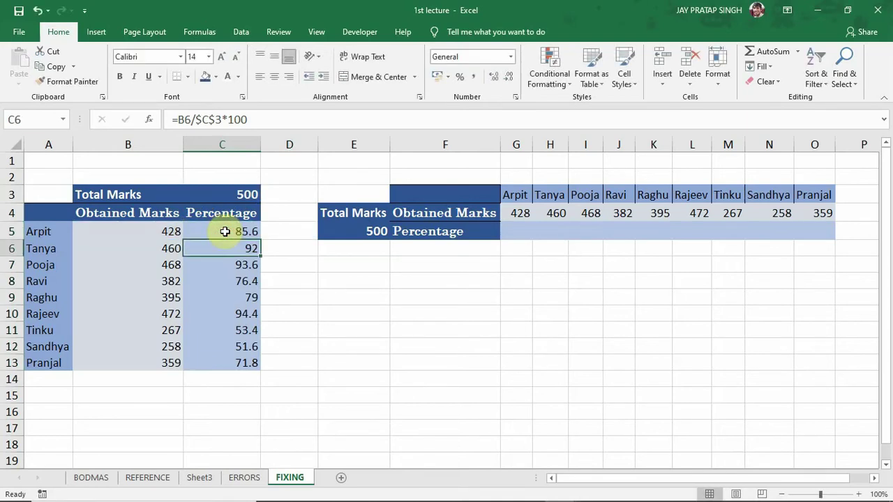
pyautogui.hotkey('ctrl', 'Down')
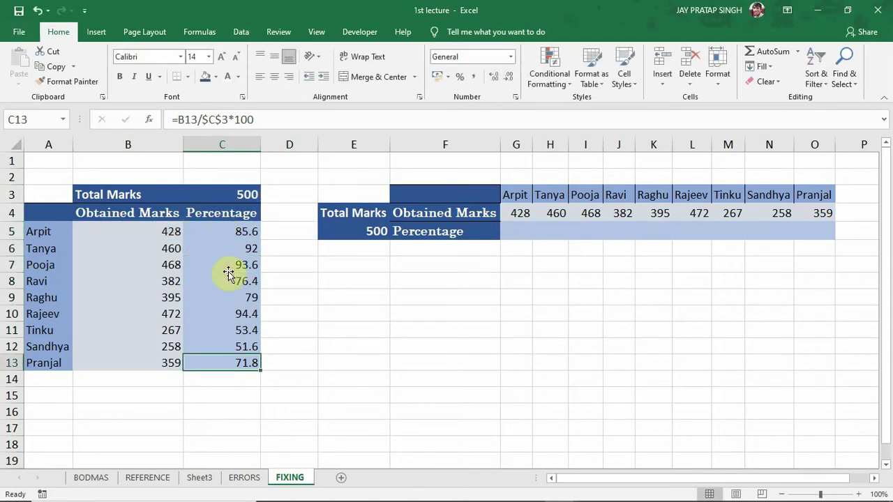
pyautogui.doubleClick(234, 265)
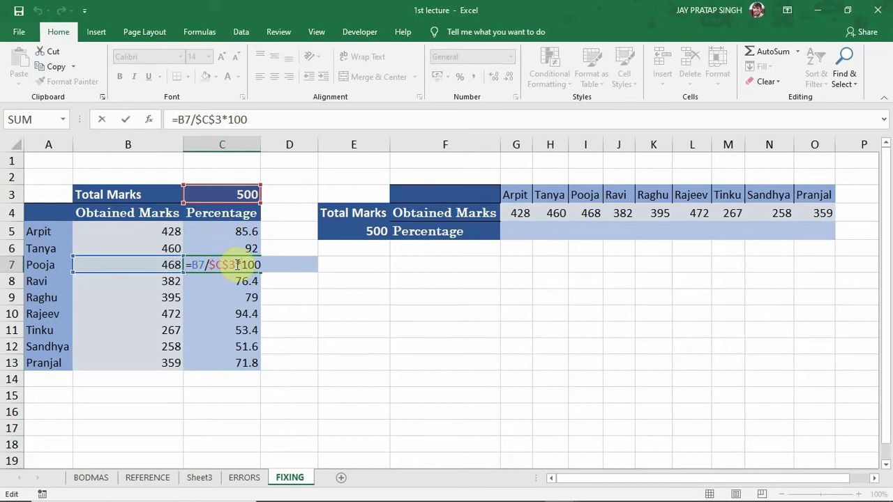
pyautogui.press('Return')
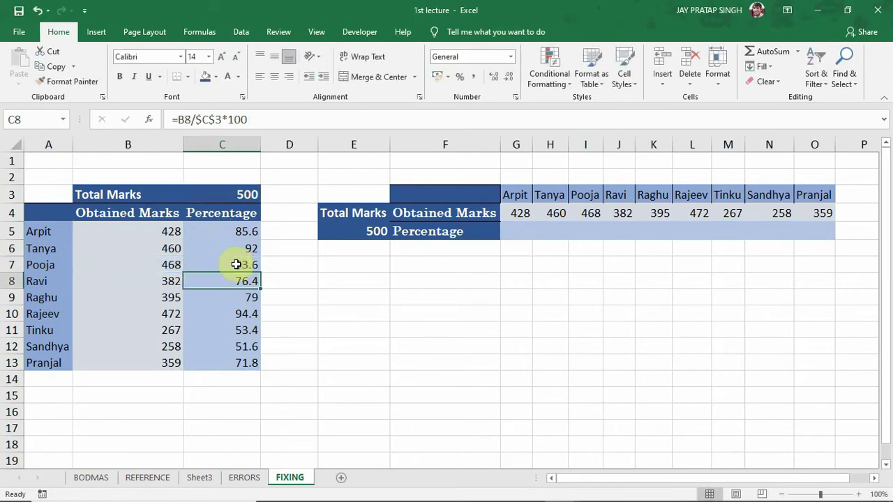
pyautogui.doubleClick(235, 315)
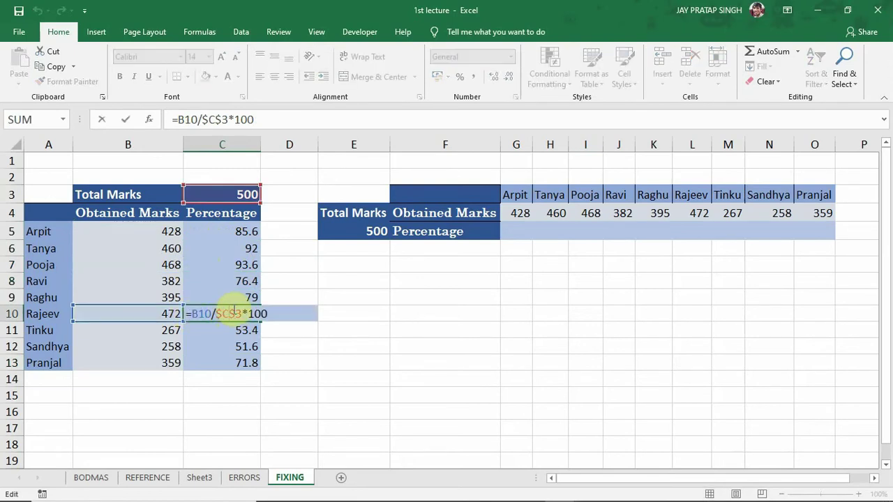
pyautogui.press('Return')
pyautogui.click(235, 359)
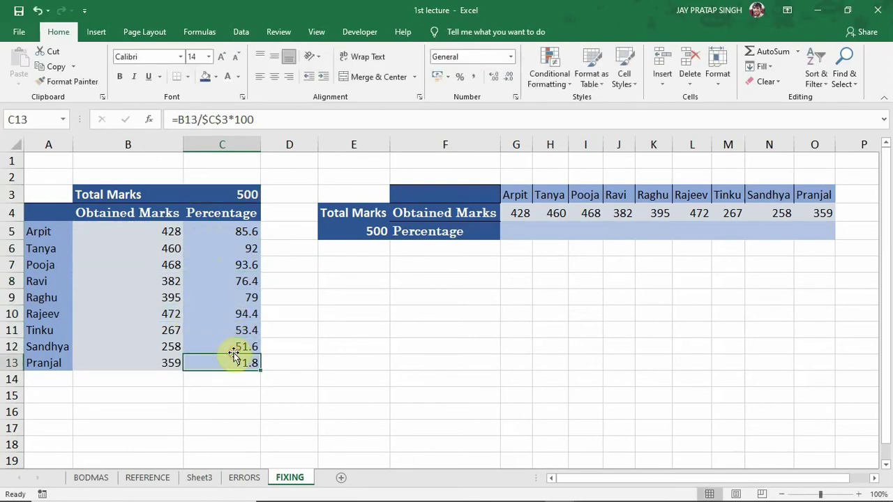
pyautogui.doubleClick(226, 347)
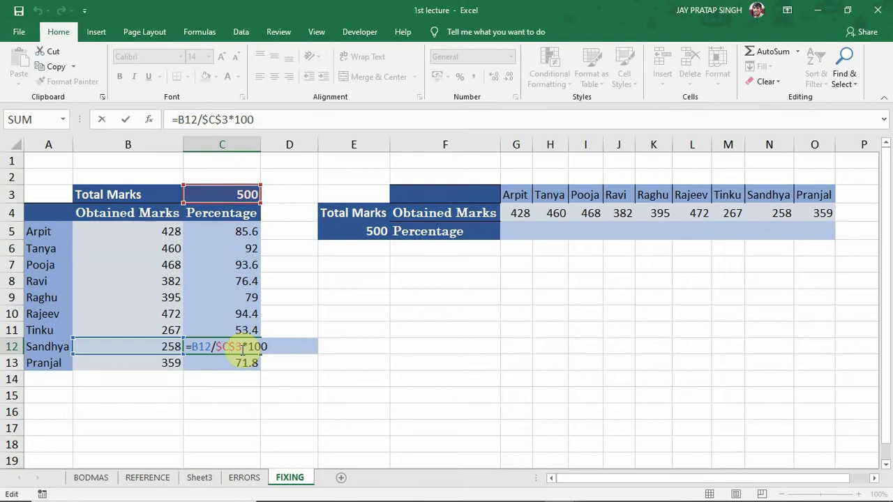
pyautogui.doubleClick(228, 232)
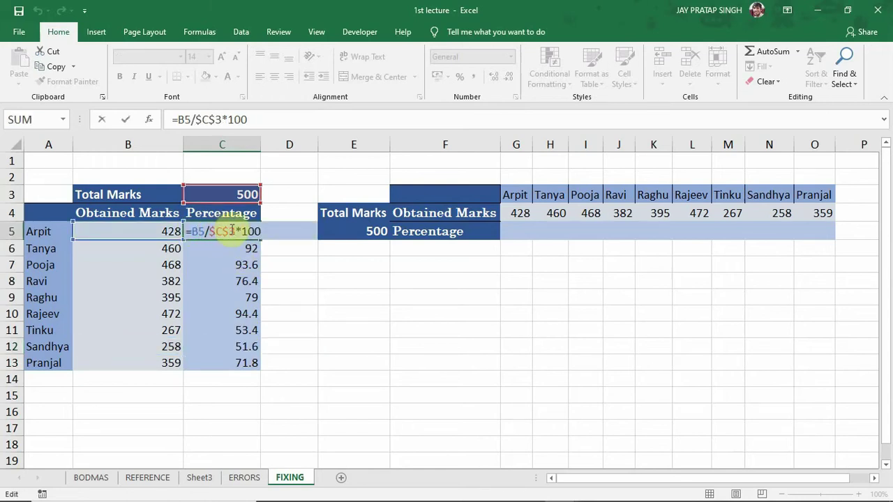
pyautogui.press('Return')
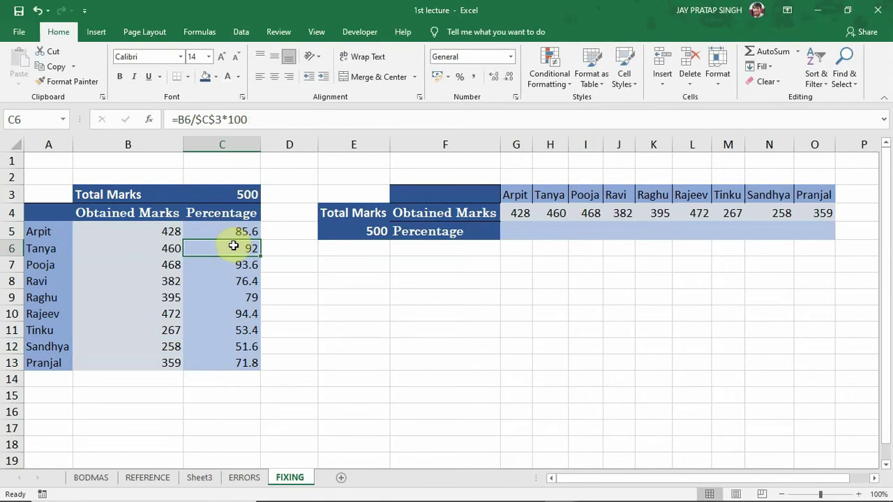
pyautogui.doubleClick(235, 248)
pyautogui.moveTo(235, 249); pyautogui.dragTo(190, 250)
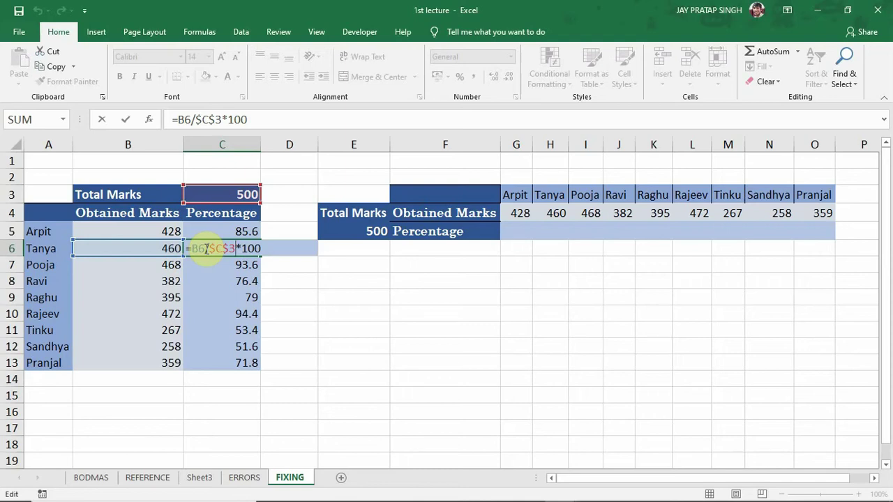
pyautogui.press('Return')
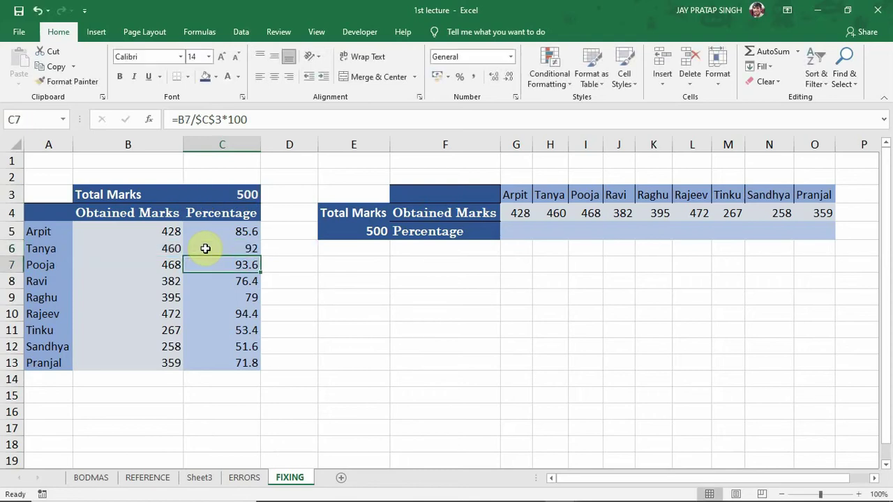
# Step: Change the C5 formula to =B5/C$3*100, locking only the row of the total marks reference, and fill it down through C13
pyautogui.doubleClick(226, 230)
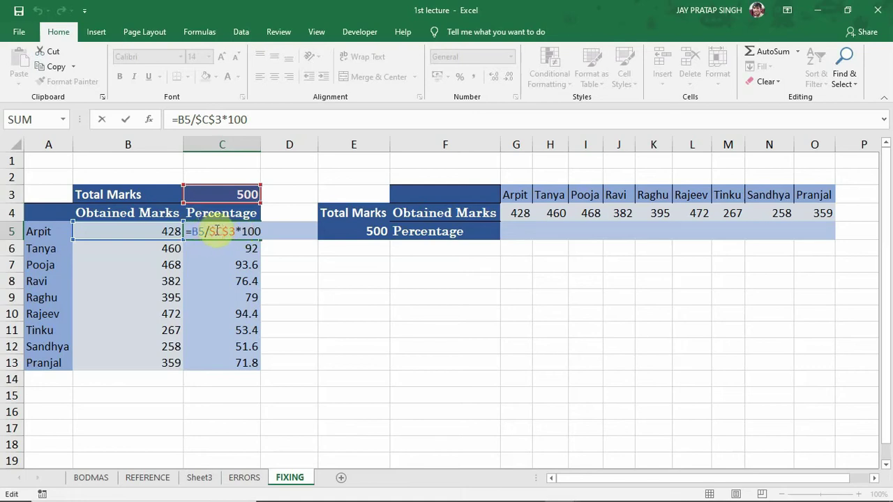
pyautogui.click(217, 231)
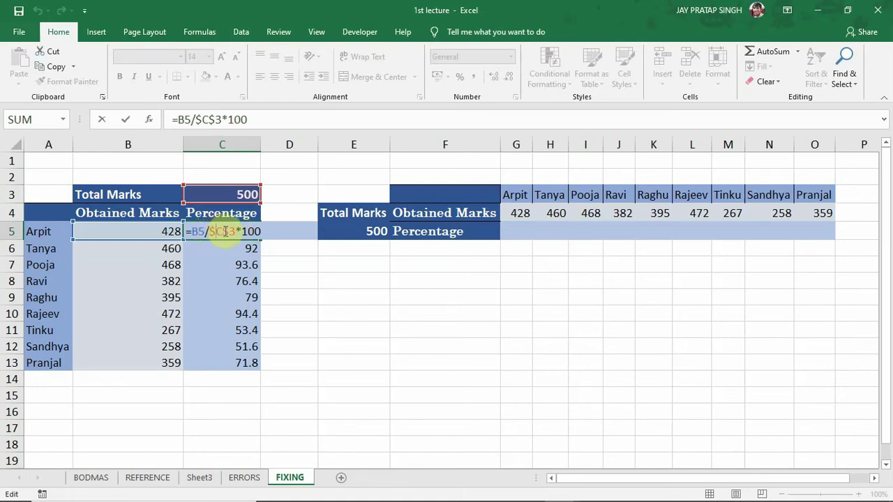
pyautogui.press('BackSpace')
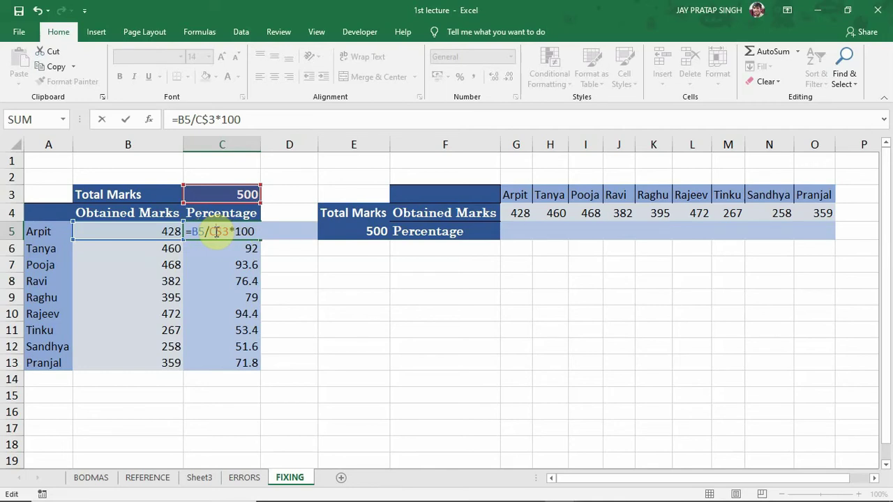
pyautogui.press('F4')
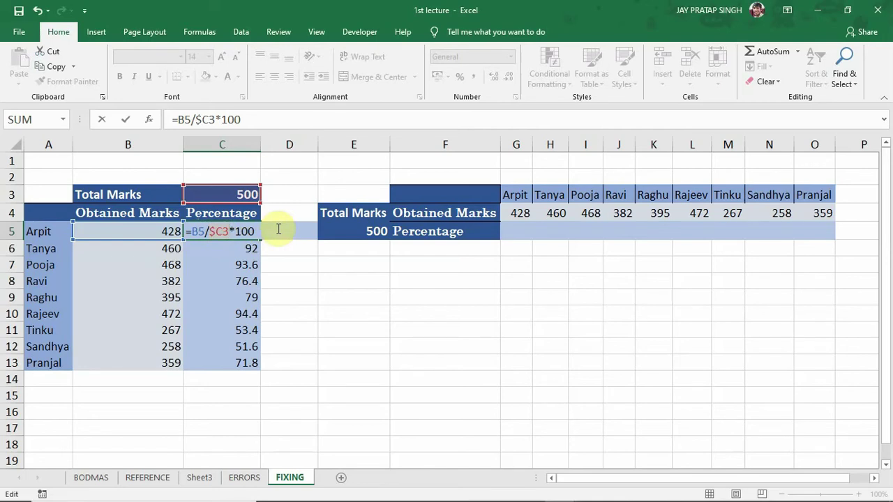
pyautogui.press('F4')
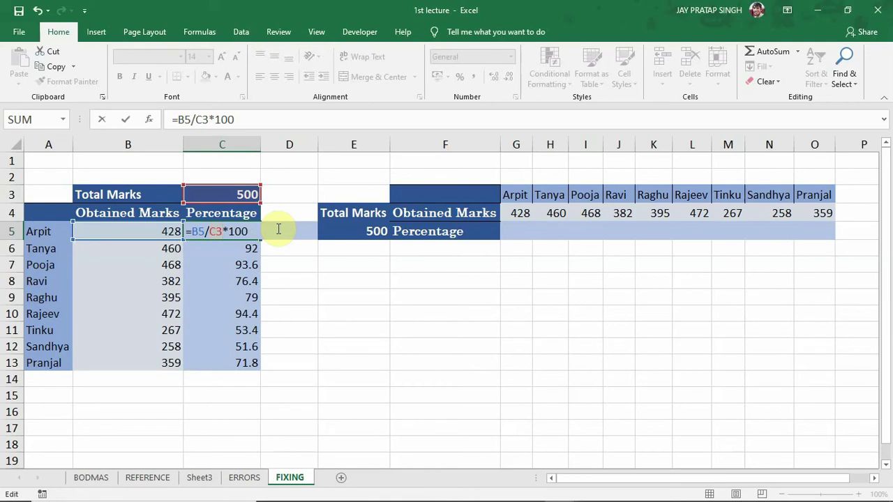
pyautogui.press('F4')
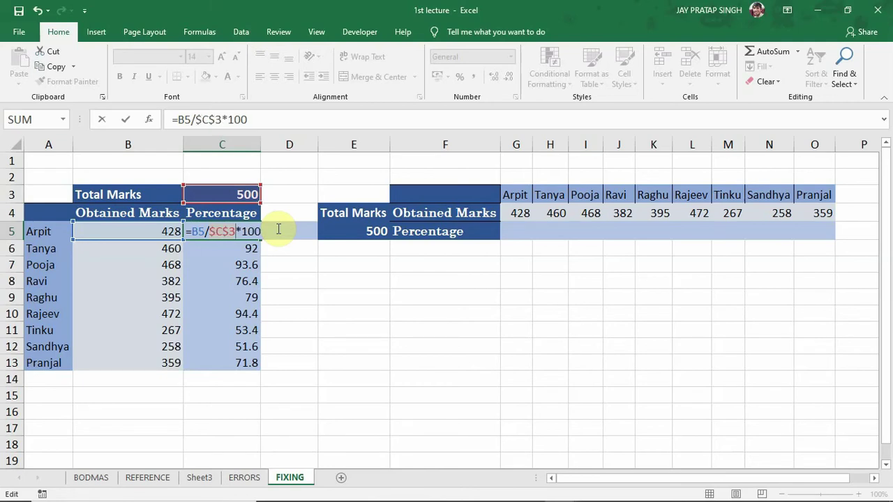
pyautogui.press('F4')
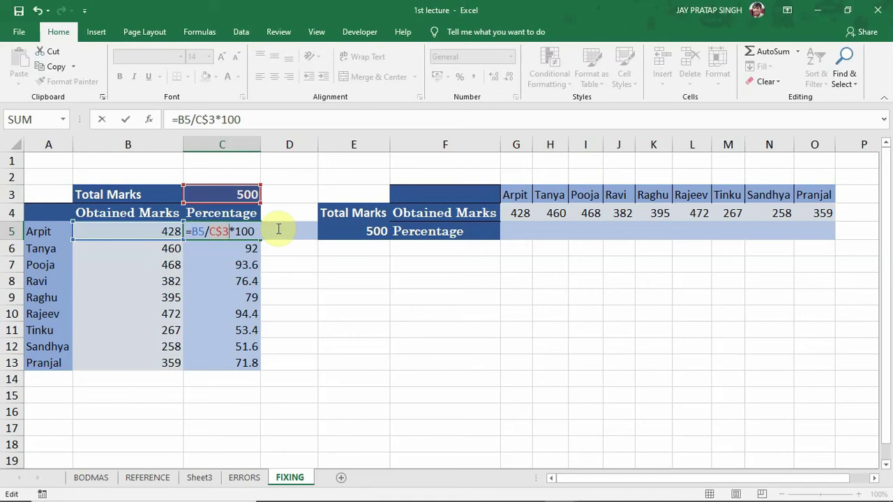
pyautogui.press('Return')
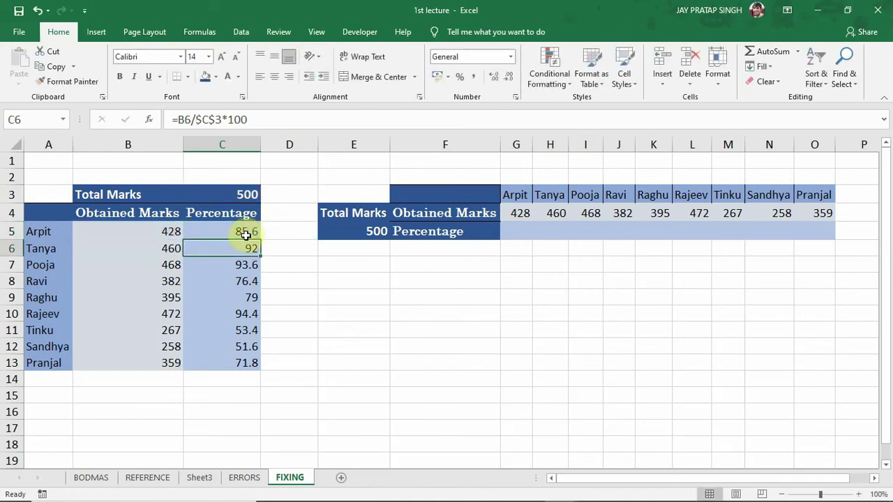
pyautogui.click(251, 235)
pyautogui.doubleClick(261, 240)
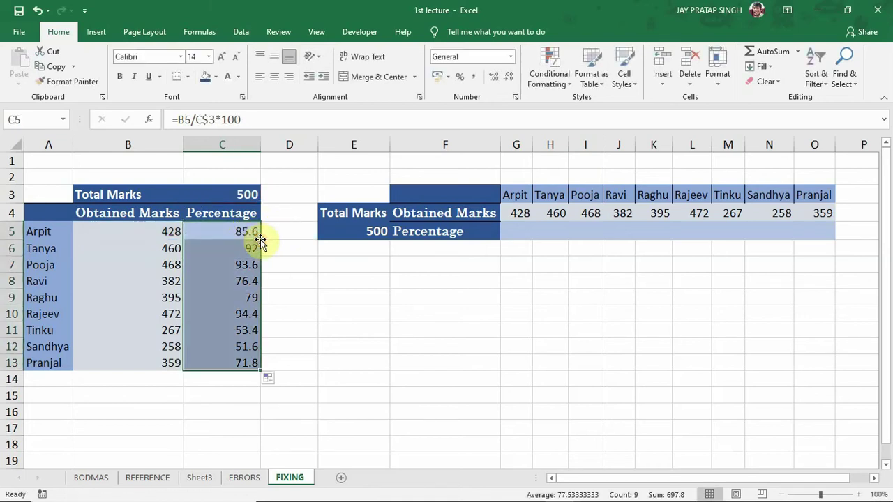
# Step: Inspect the Percentage formula in C11 to check its obtained-marks and row-locked total marks references
pyautogui.click(240, 332)
pyautogui.doubleClick(228, 334)
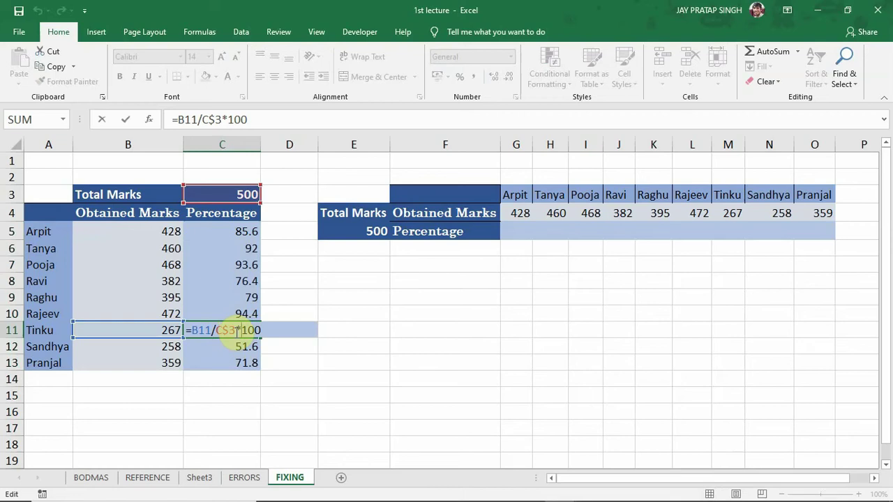
pyautogui.press('Return')
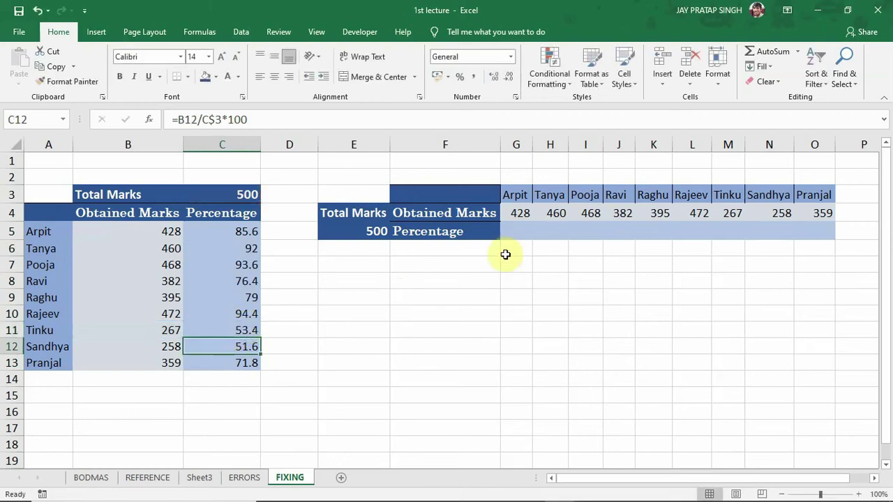
# Step: Enter =G4/$E$5*100 in G5 of the horizontal marks table and fill it across the Percentage row through O5
pyautogui.click(516, 228)
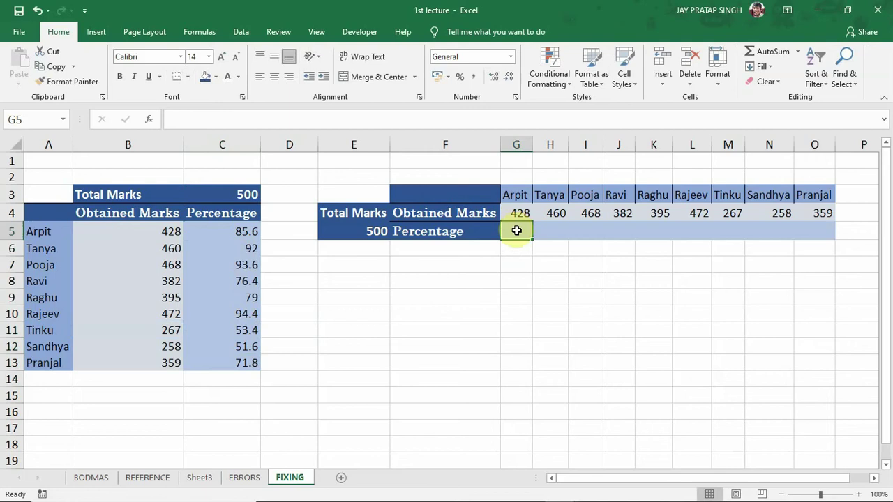
pyautogui.click(359, 231)
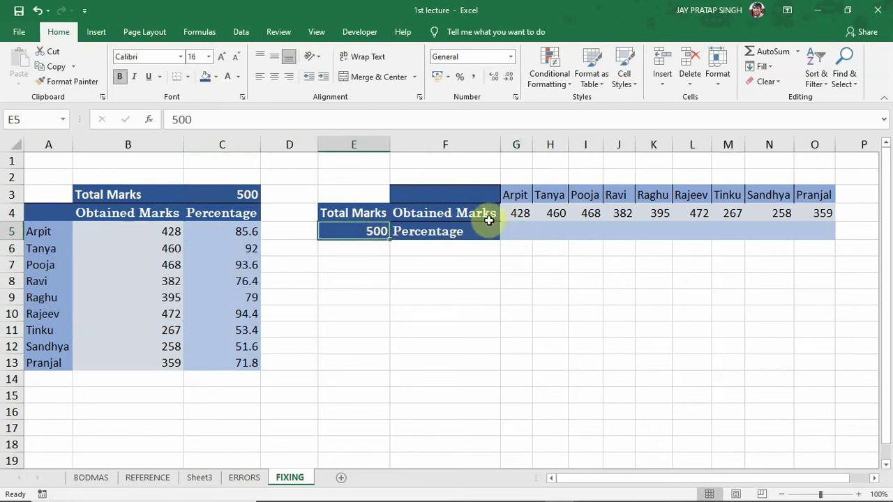
pyautogui.click(517, 213)
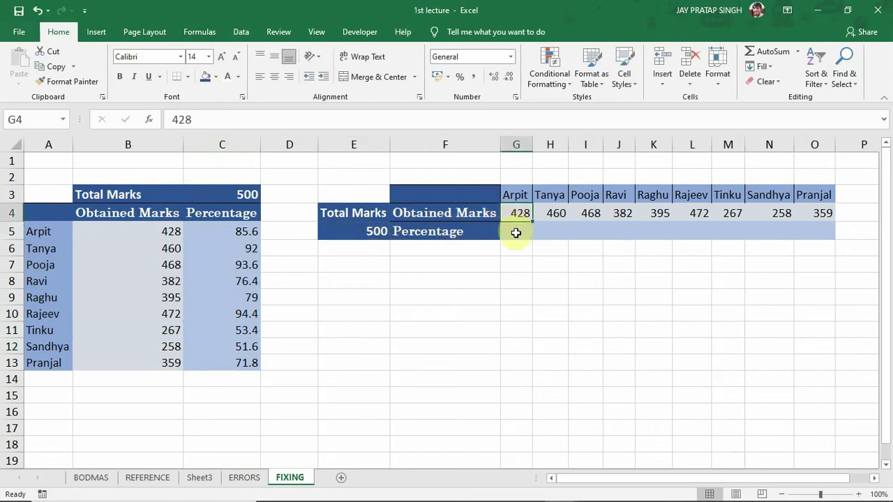
pyautogui.click(516, 234)
pyautogui.write('=')
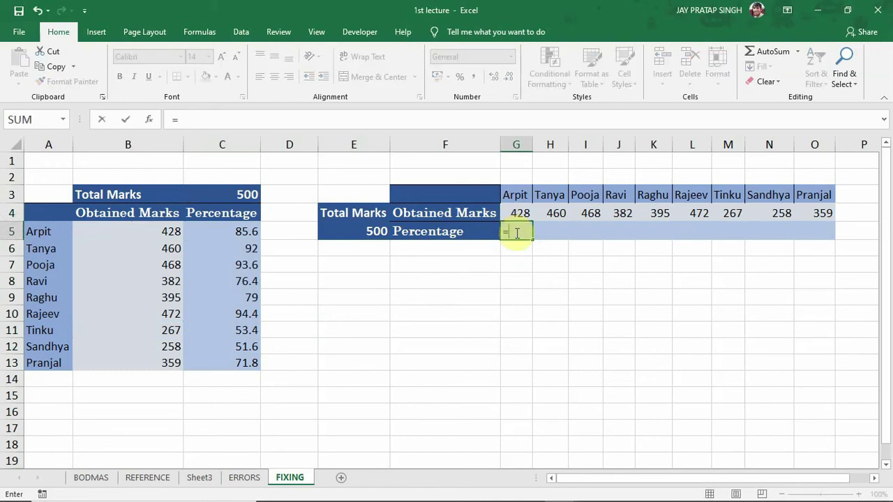
pyautogui.click(514, 213)
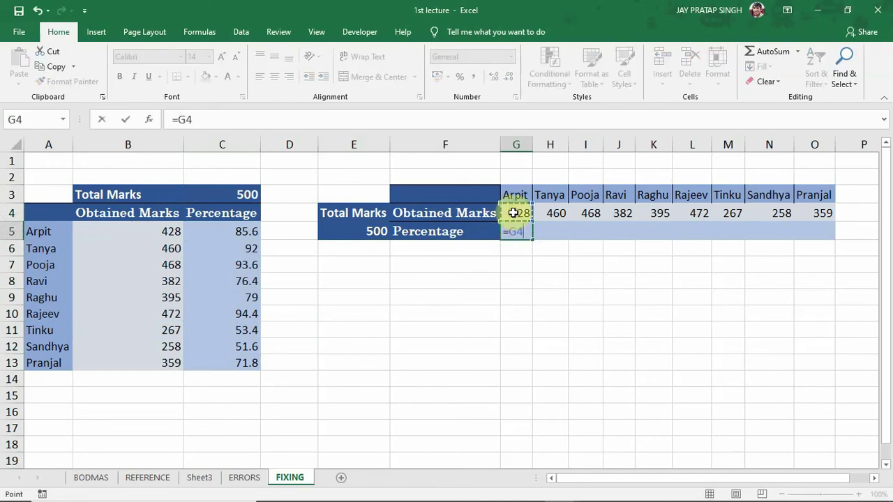
pyautogui.write('/')
pyautogui.click(375, 230)
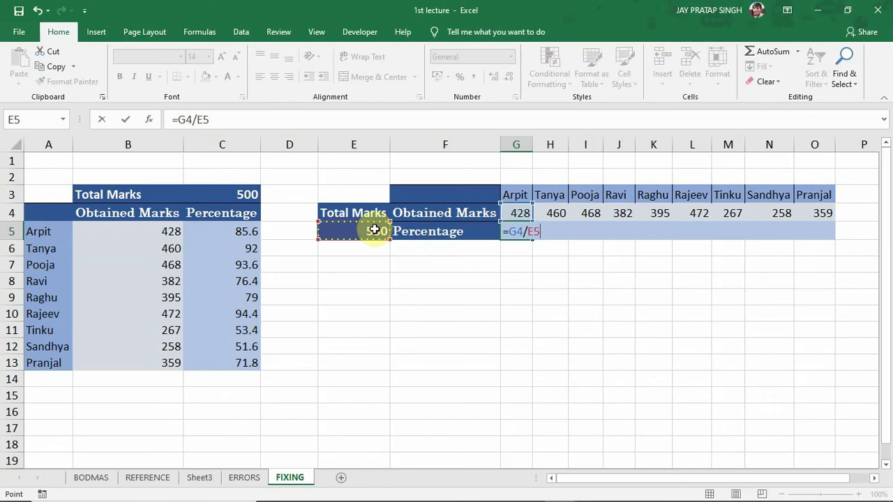
pyautogui.press('F4')
pyautogui.write('*100')
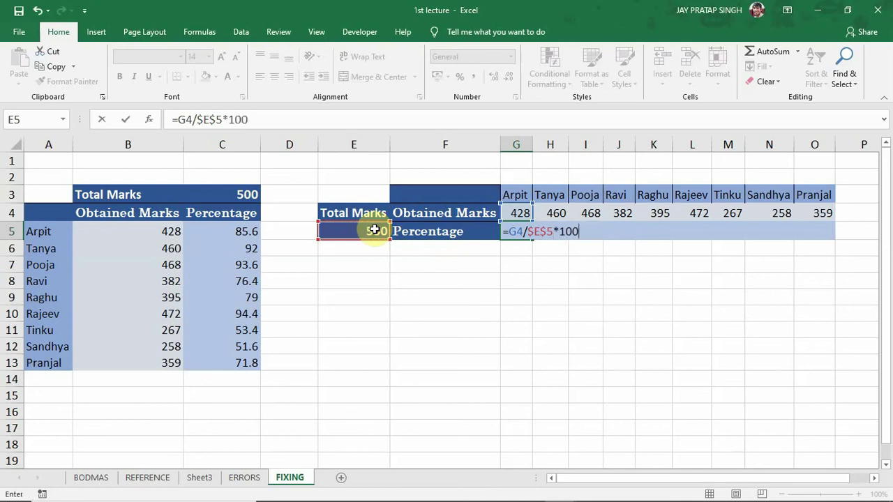
pyautogui.press('Return')
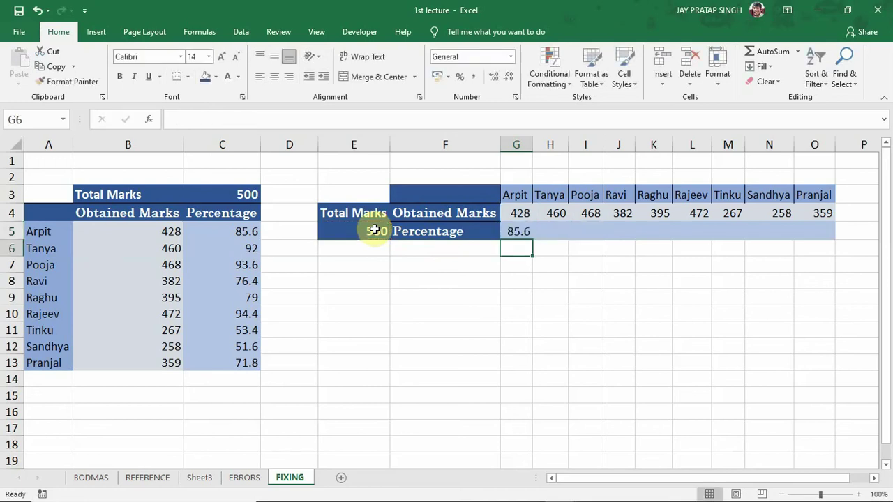
pyautogui.click(515, 232)
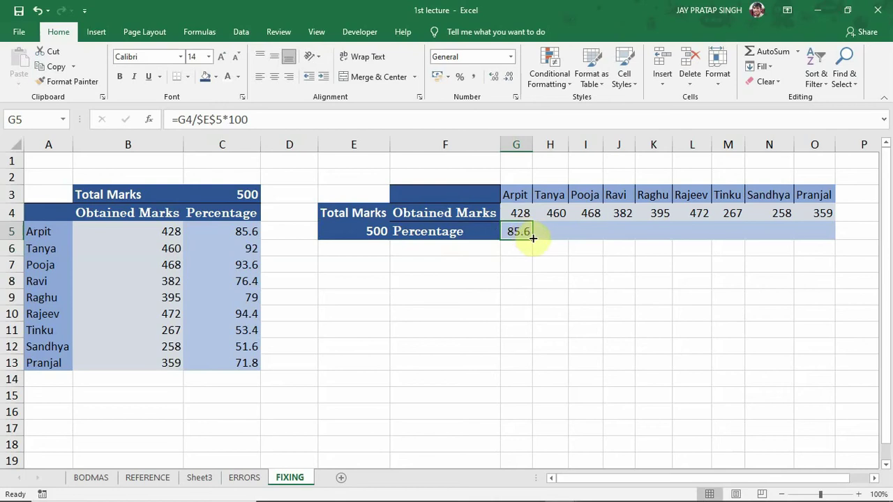
pyautogui.moveTo(534, 240); pyautogui.dragTo(817, 230)
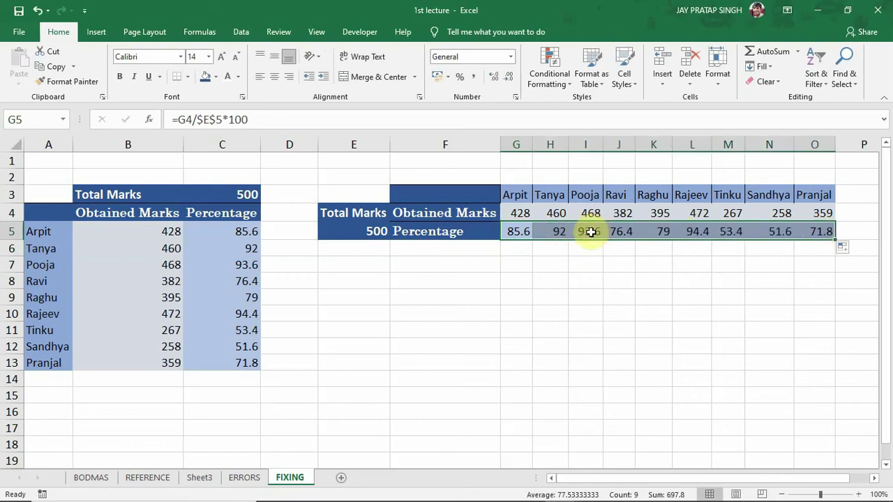
# Step: Inspect the horizontal table's Percentage formulas in G5 through L5 to compare their obtained-marks and total-marks references
pyautogui.doubleClick(520, 232)
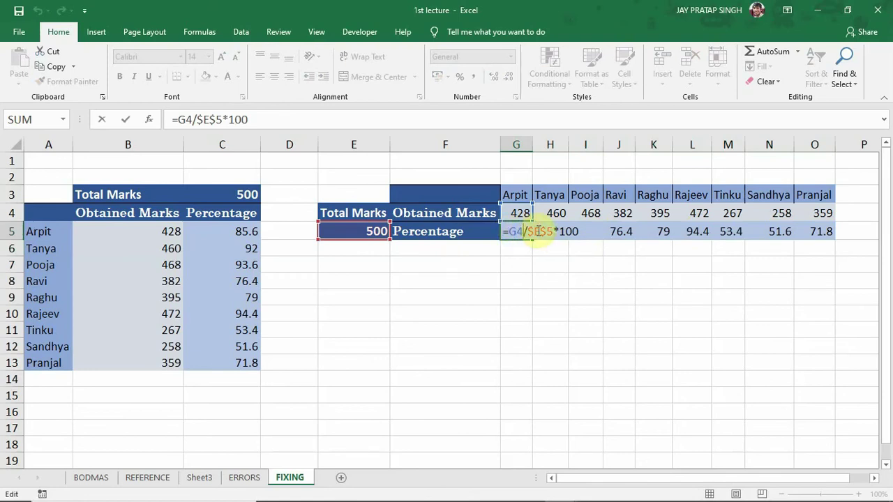
pyautogui.press('Return')
pyautogui.doubleClick(541, 231)
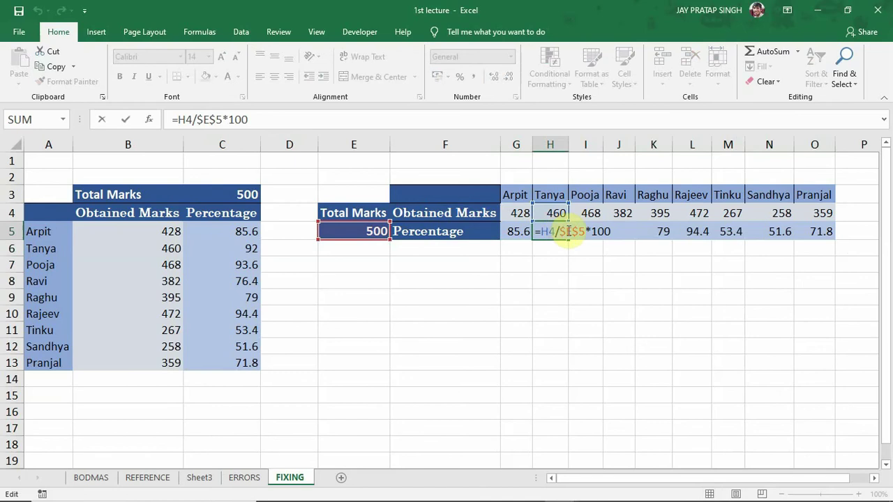
pyautogui.press('Return')
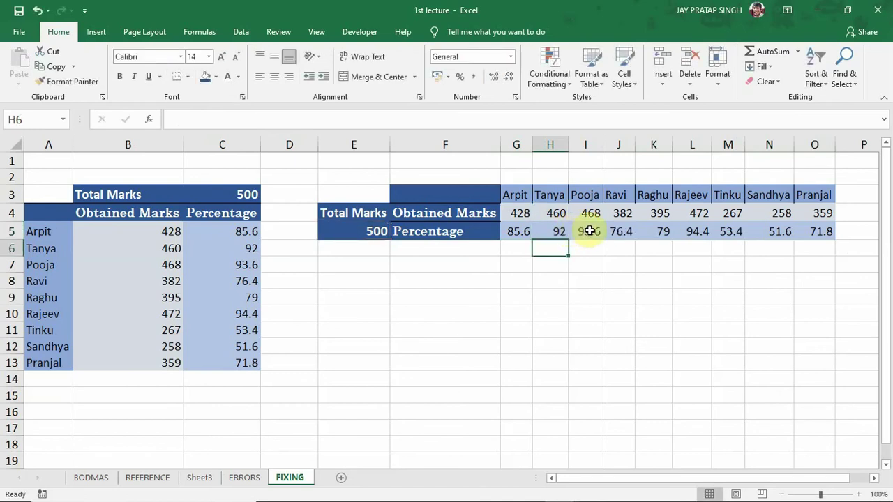
pyautogui.doubleClick(590, 231)
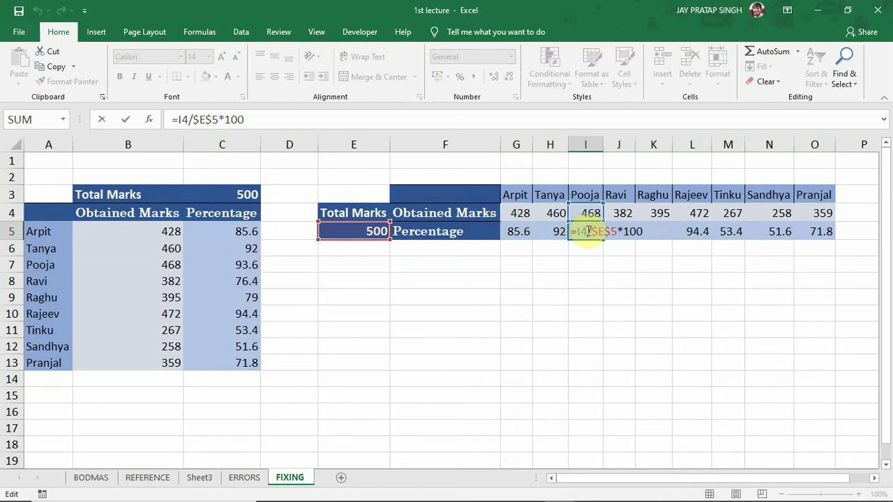
pyautogui.press('Return')
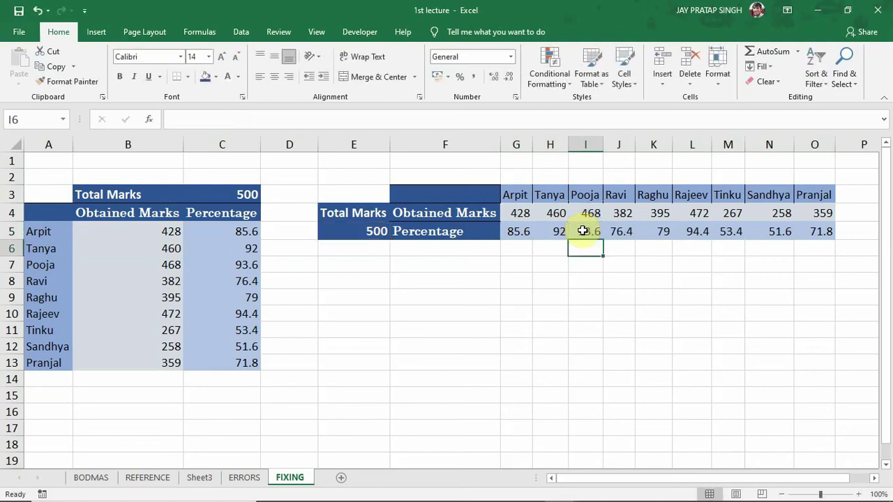
pyautogui.doubleClick(623, 231)
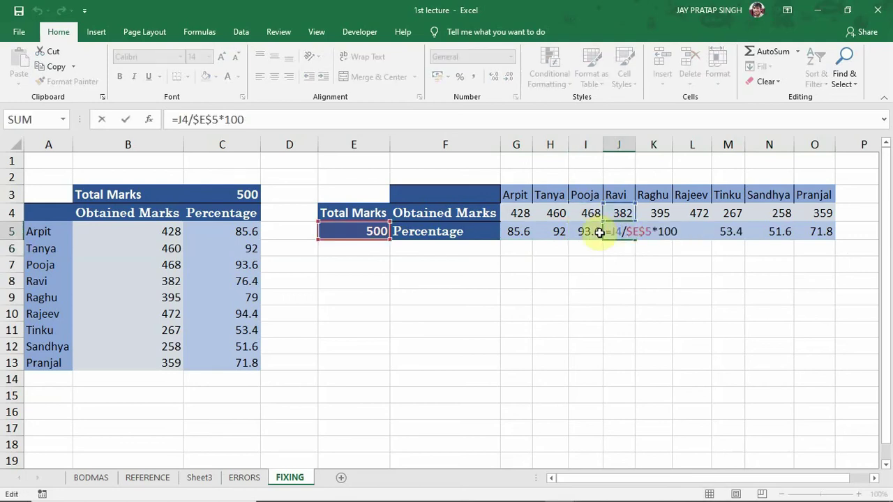
pyautogui.press('Return')
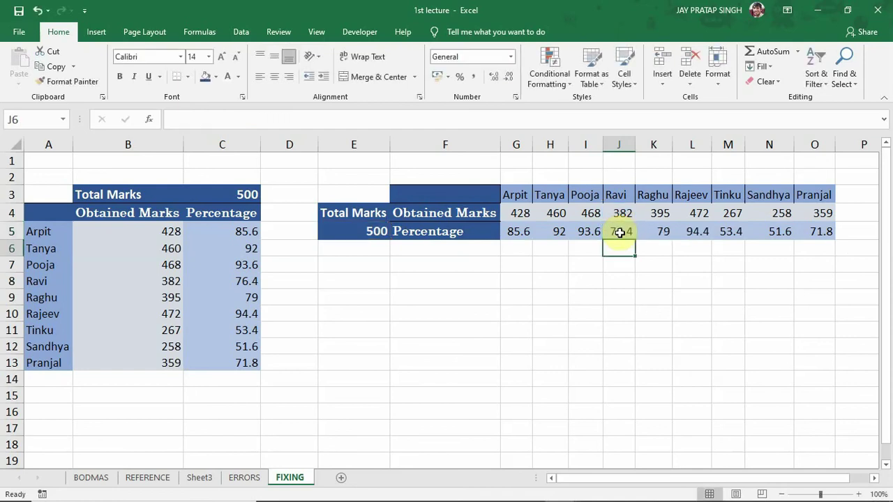
pyautogui.click(657, 232)
pyautogui.doubleClick(657, 231)
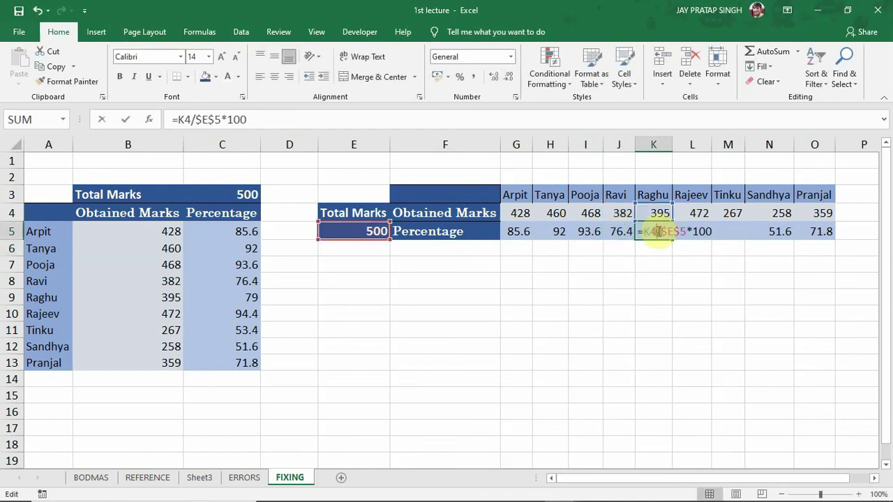
pyautogui.press('Return')
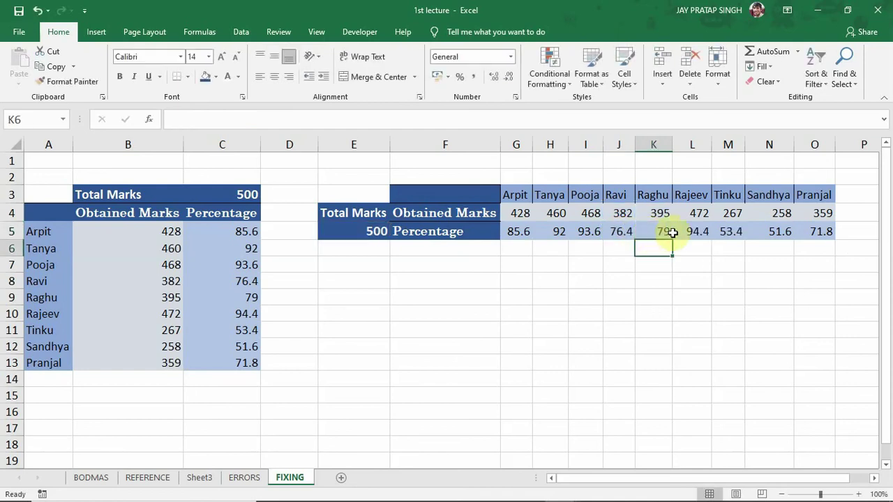
pyautogui.doubleClick(695, 232)
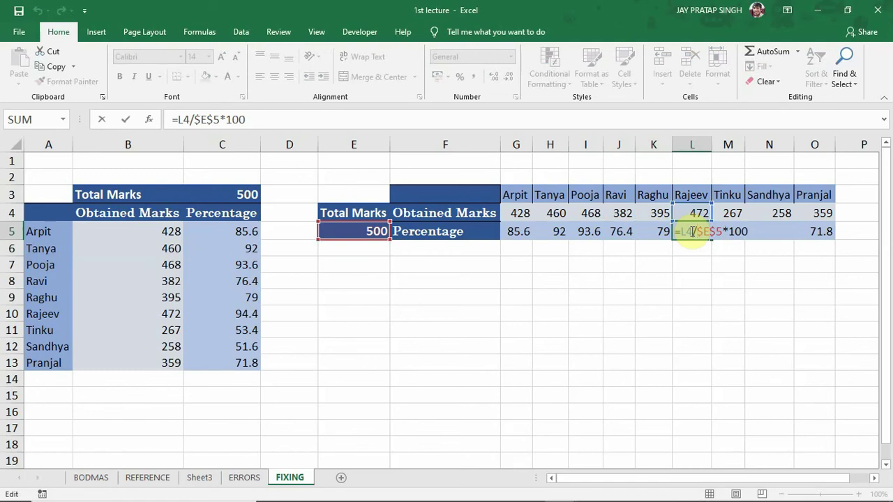
pyautogui.press('Return')
# Step: Change the G5 formula to =G4/$E5*100, locking only the column of the total marks reference
pyautogui.click(516, 230)
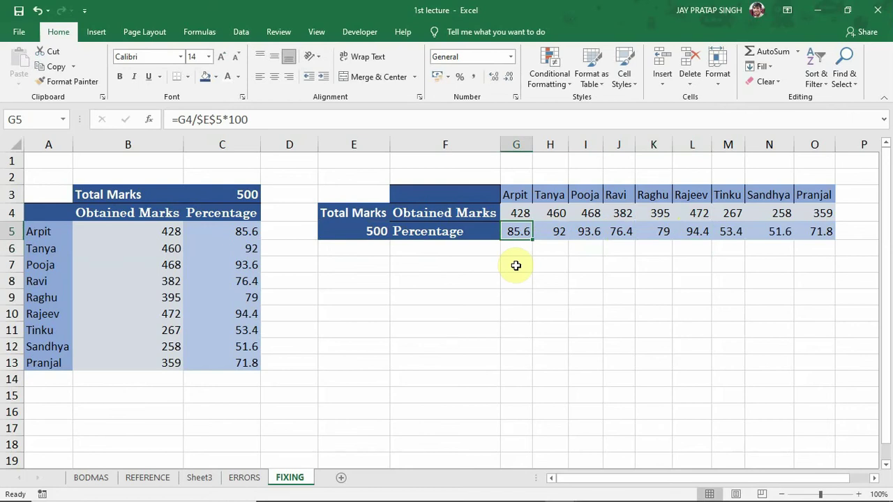
pyautogui.doubleClick(523, 231)
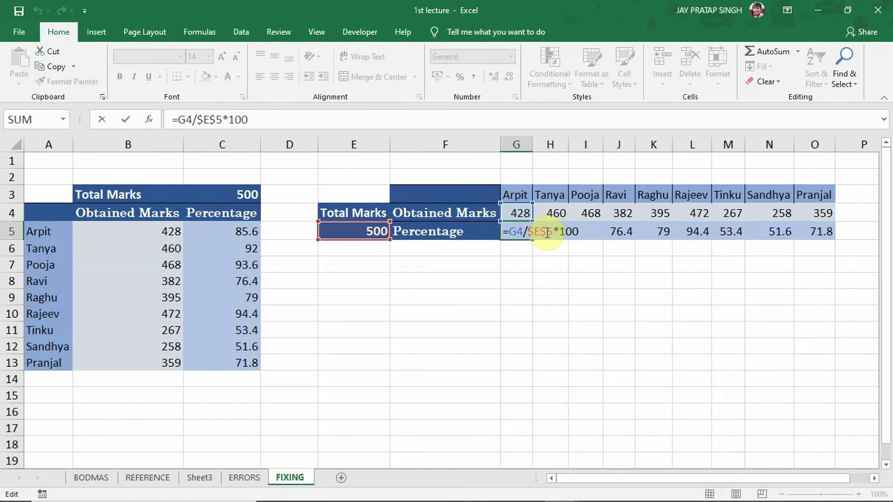
pyautogui.press('BackSpace')
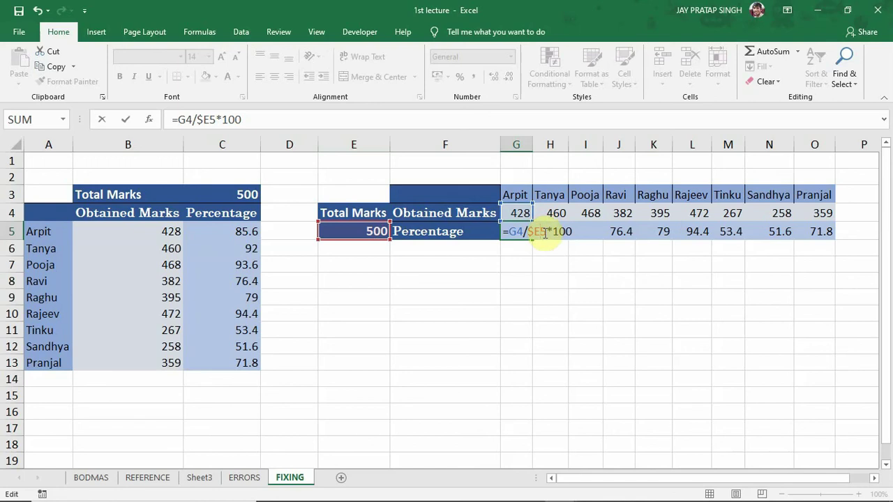
pyautogui.press('Return')
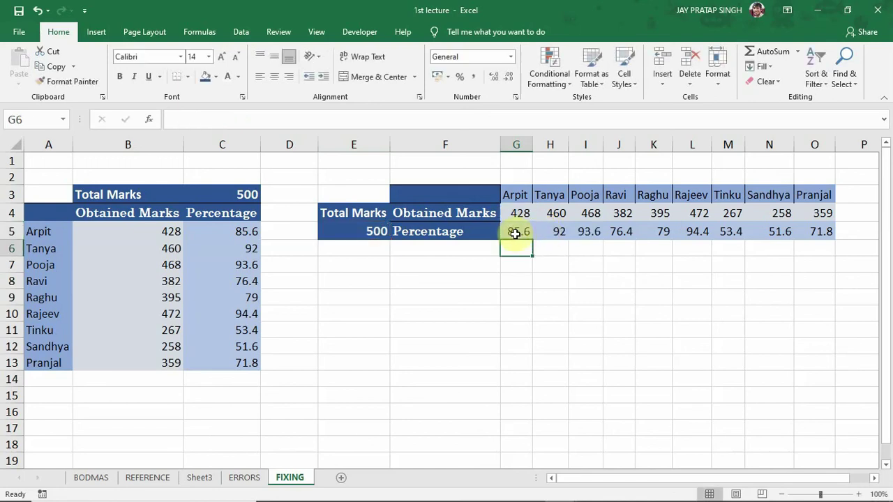
# Step: Fill the column-locked percentage formula from G5 across the horizontal table's Percentage row through O5
pyautogui.click(515, 232)
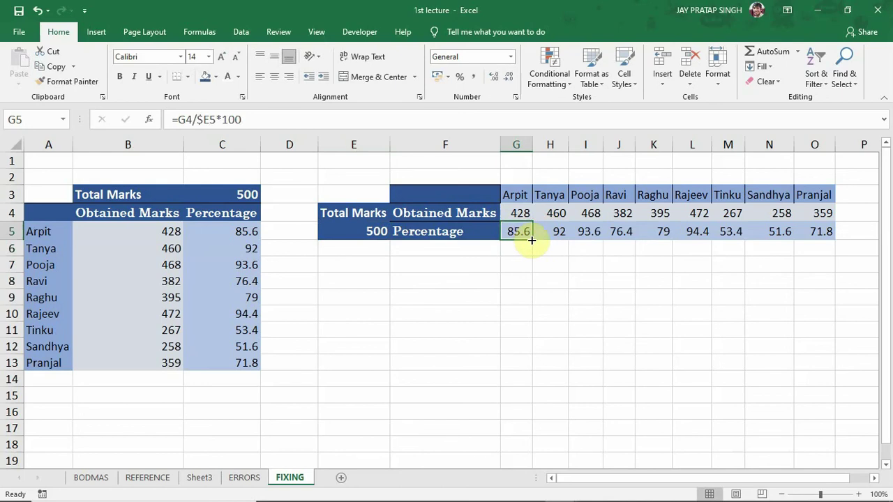
pyautogui.doubleClick(532, 240)
pyautogui.moveTo(532, 240); pyautogui.dragTo(824, 236)
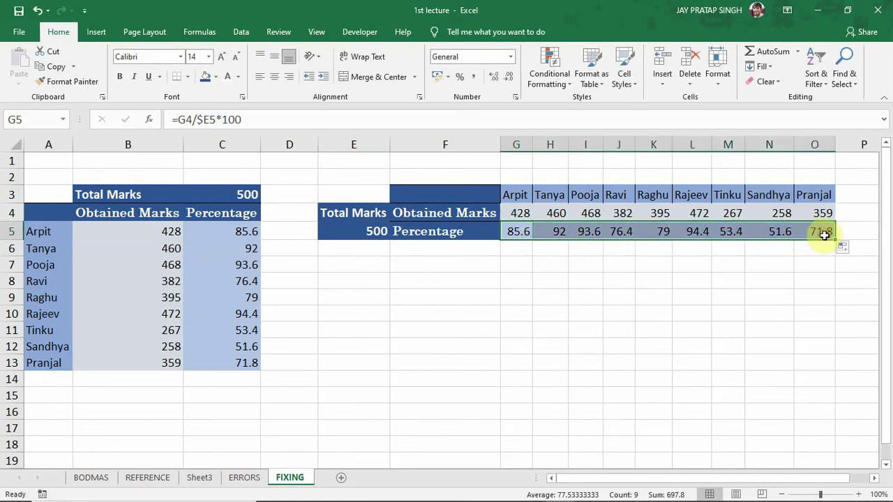
# Step: Inspect the Percentage formula in O5 to check its obtained-marks and column-locked total marks references
pyautogui.click(810, 232)
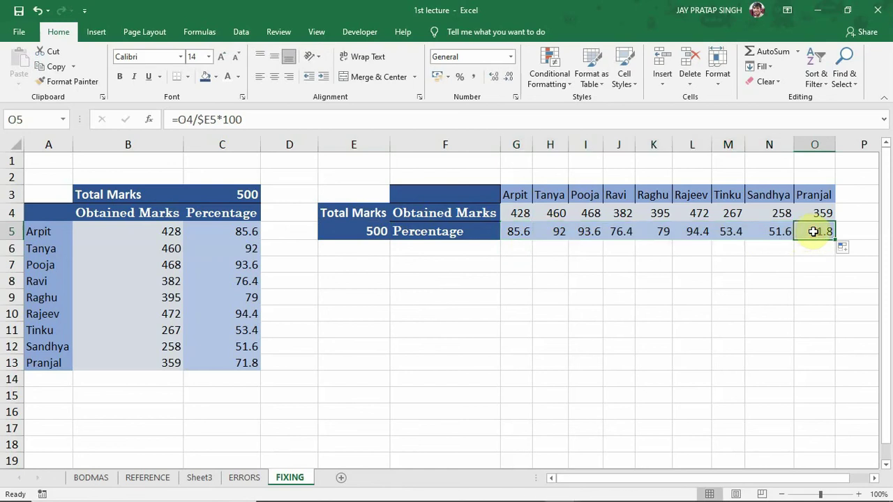
pyautogui.doubleClick(810, 232)
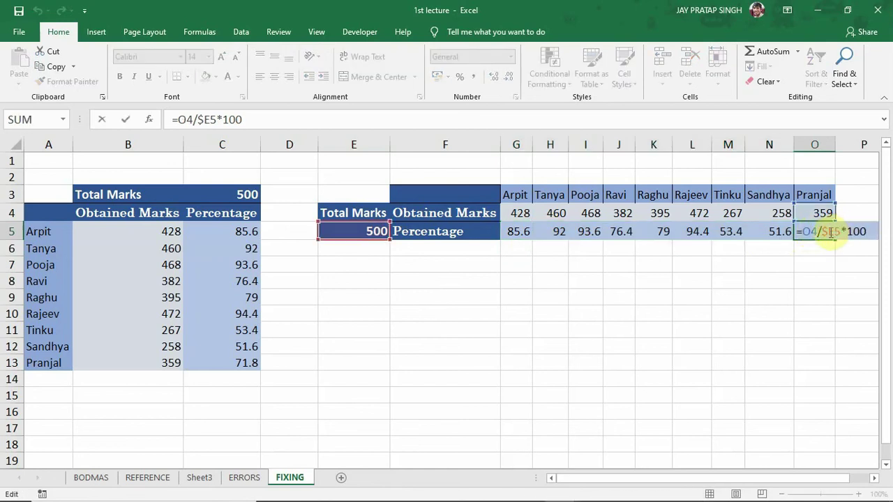
pyautogui.press('Return')
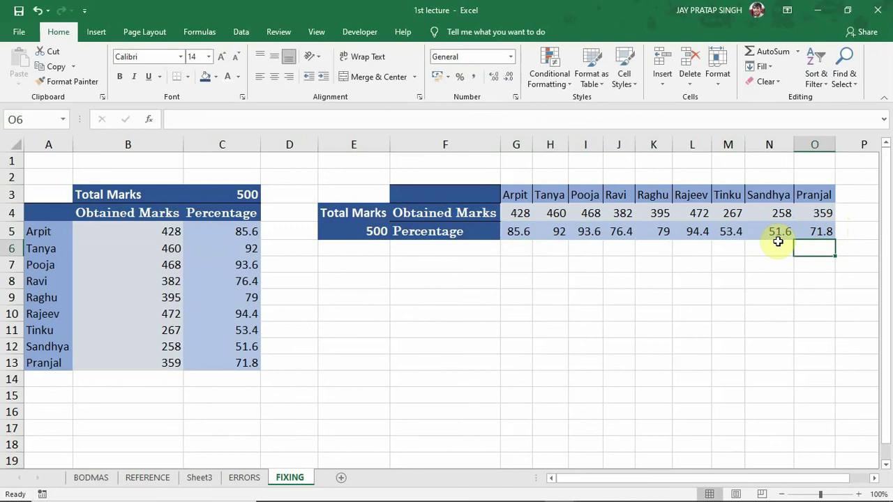
pyautogui.click(429, 266)
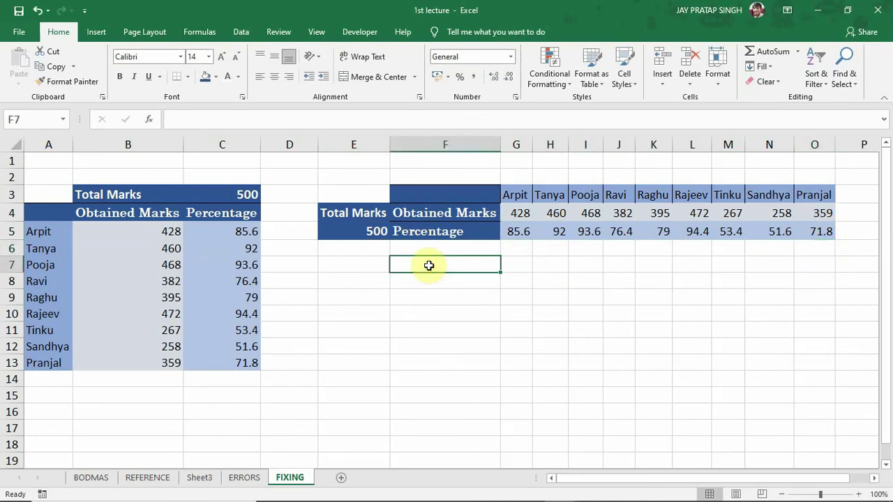